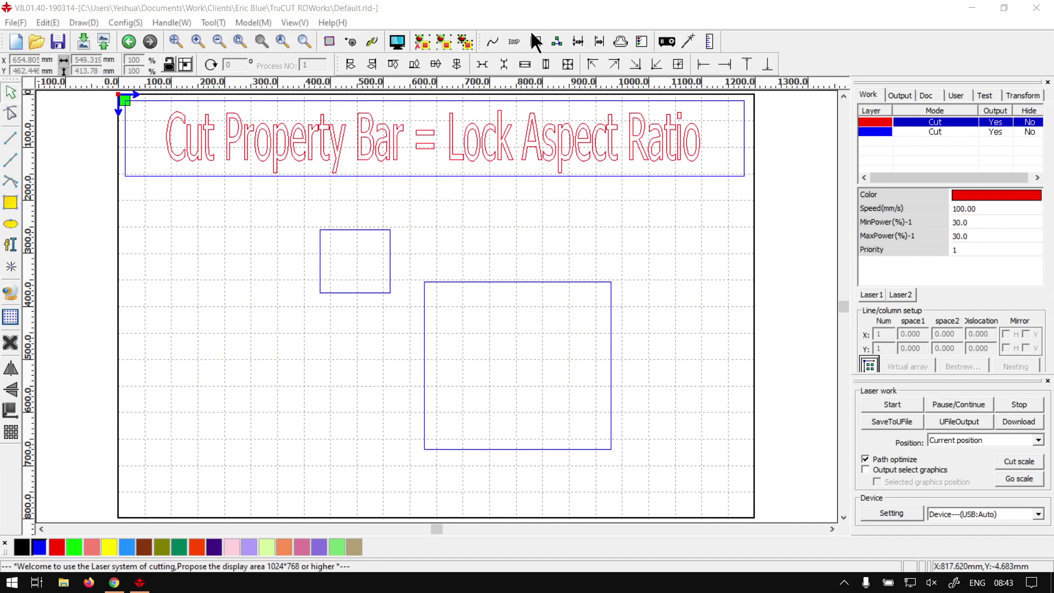
Make sure the aspect ratio is unlocked, and move the small square to about X 268, Y 342 mm
click(543, 14)
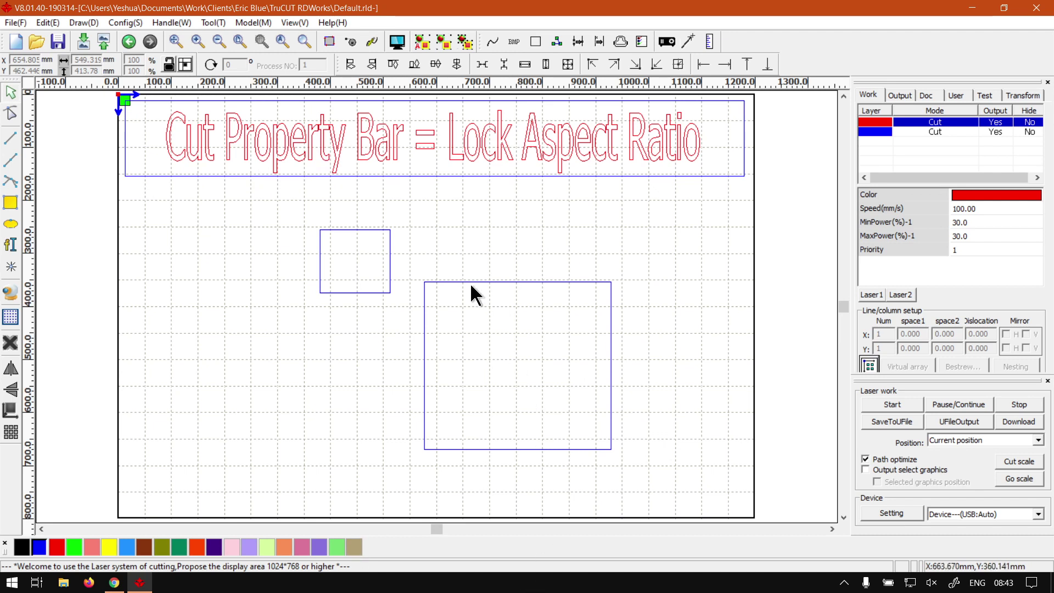
click(169, 66)
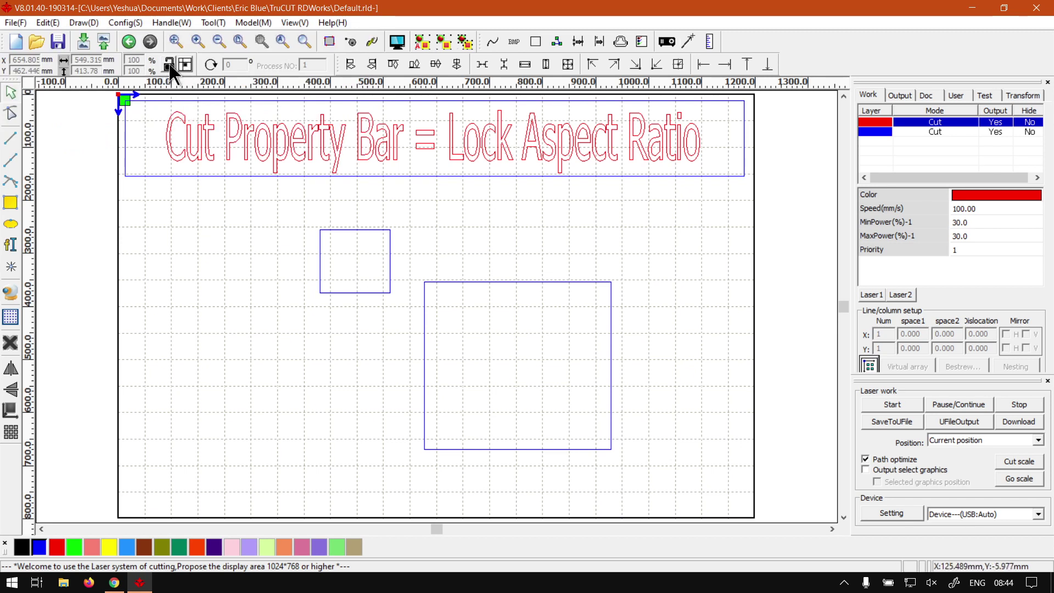
click(170, 64)
click(388, 243)
drag(391, 247, 292, 259)
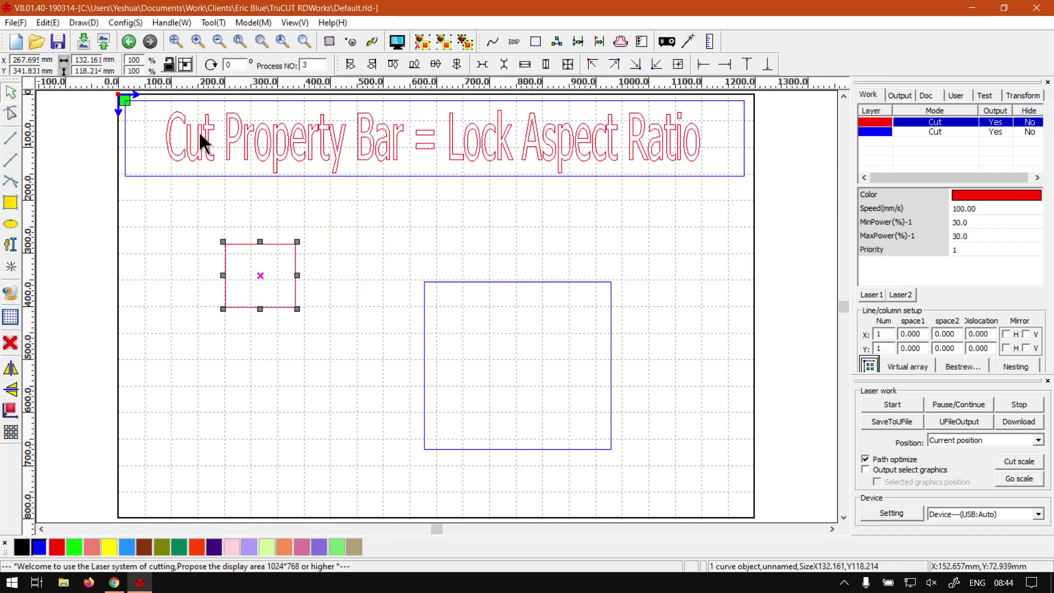
Set the small square's width to 300 mm with the aspect ratio unlocked
double_click(75, 58)
key(BackSpace)
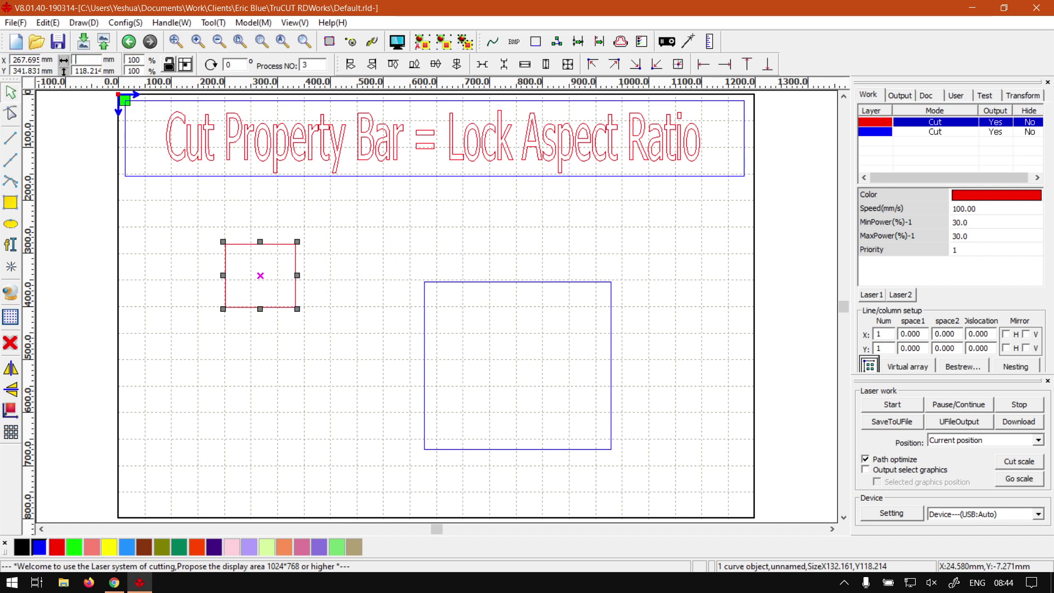
text(300)
key(Return)
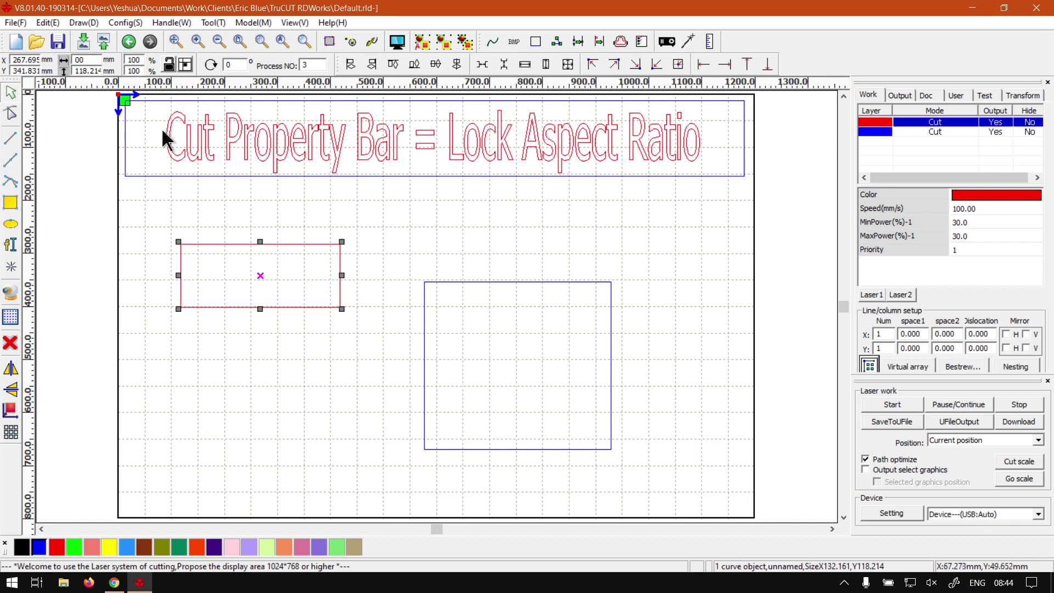
Move the rectangle to about X 282, Y 365 mm and set its height to 120 mm
drag(301, 303, 309, 316)
double_click(76, 72)
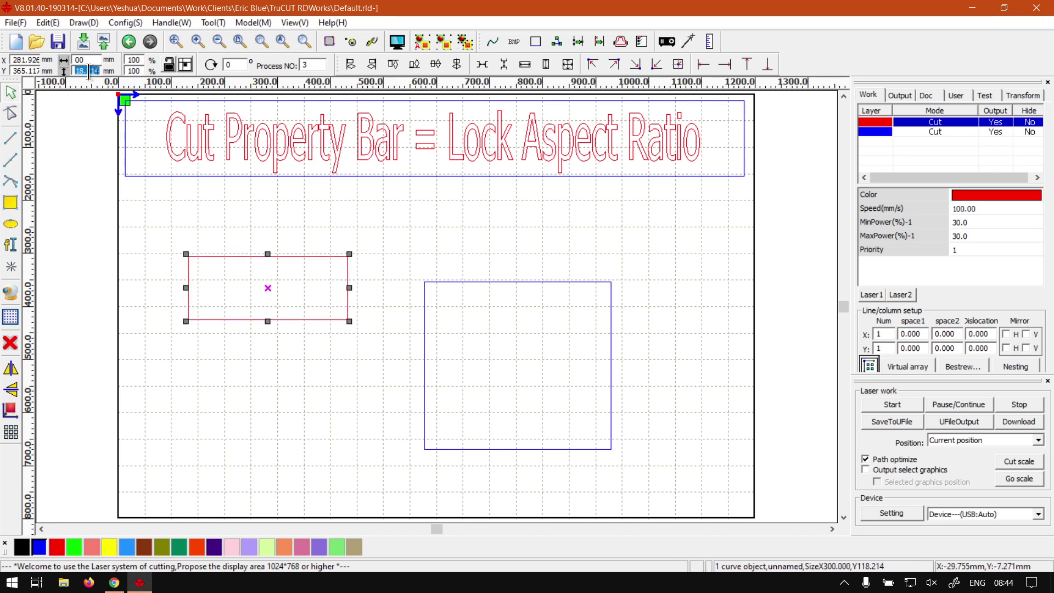
text(20)
drag(84, 72, 56, 72)
click(96, 60)
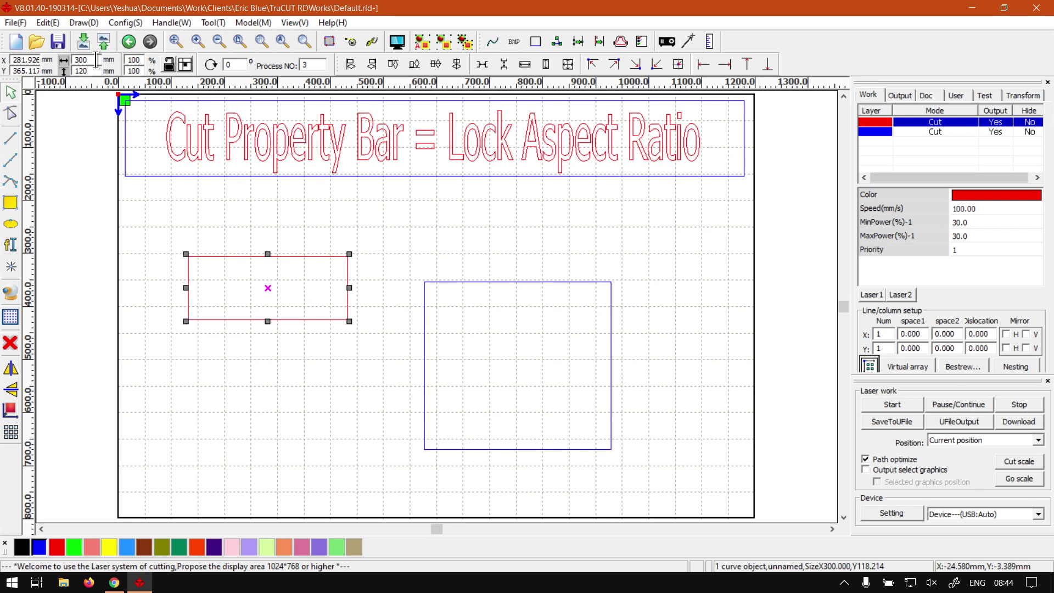
Set the rectangle's width to 120 mm
drag(96, 61, 71, 60)
text(120)
key(Return)
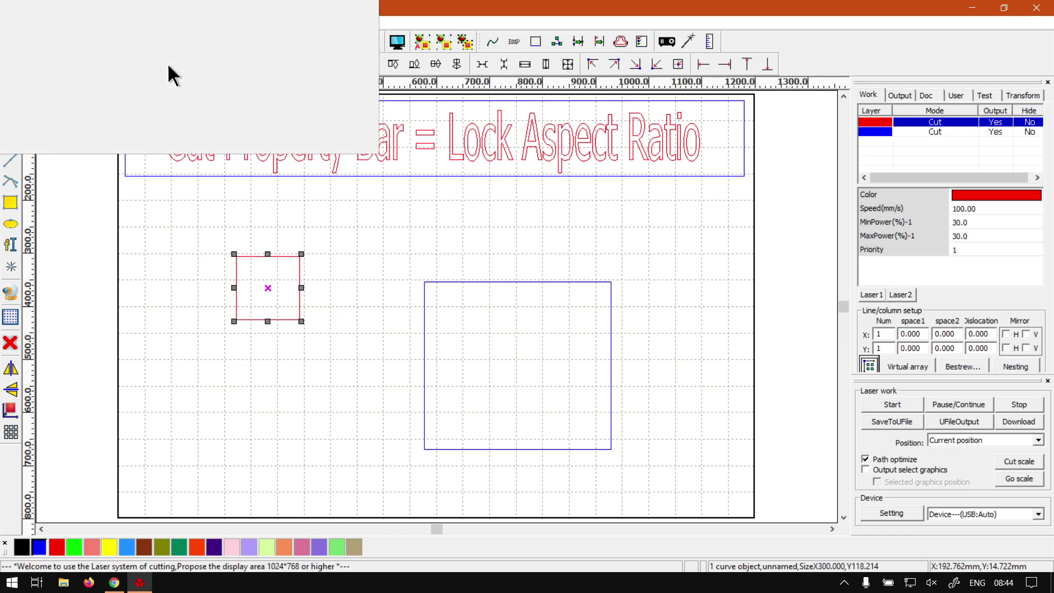
Lock the aspect ratio and set the square's width to 200 mm
click(169, 65)
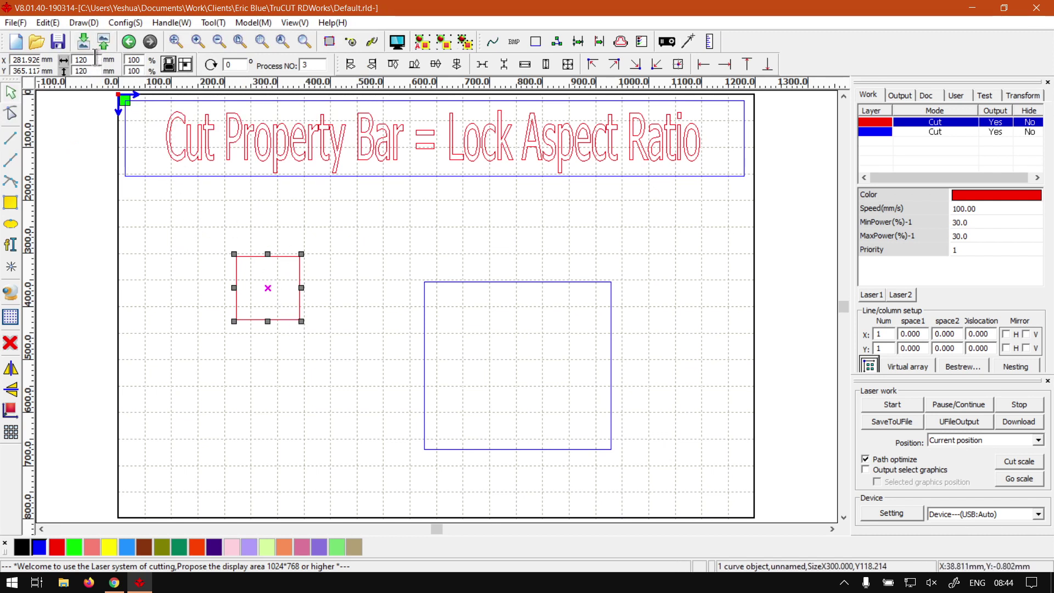
drag(96, 58, 67, 59)
text(200)
key(Return)
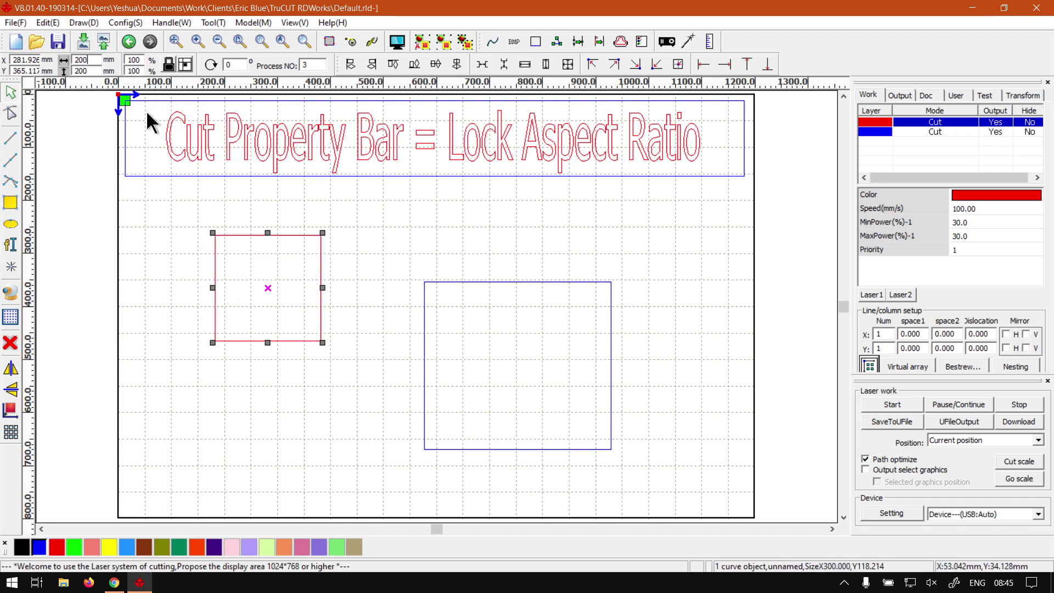
Reduce the square's height from its lower edge to about 130 mm, set its width to 120 mm, and deselect it
drag(267, 343, 270, 305)
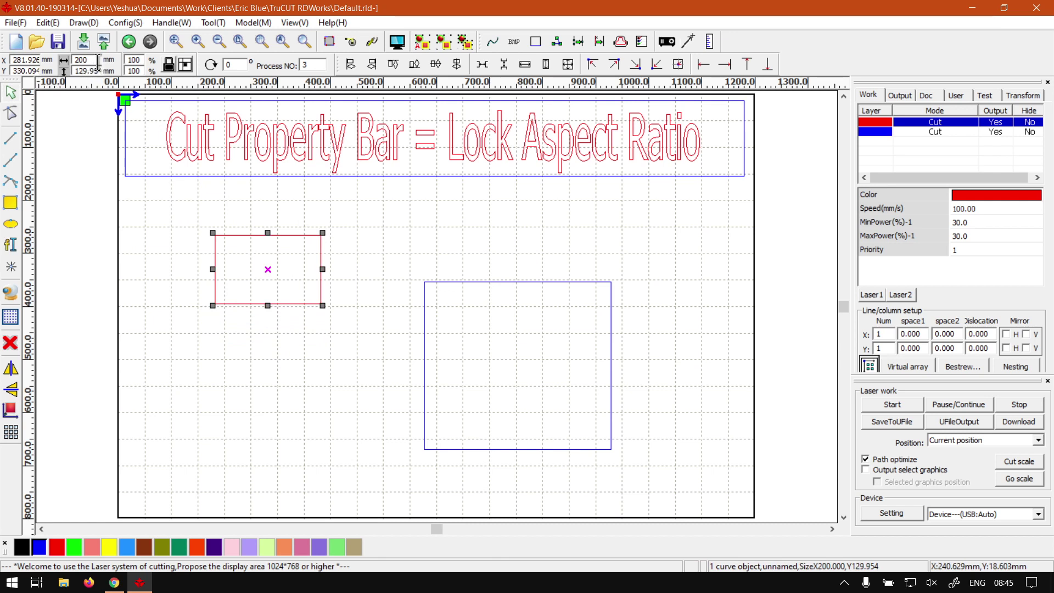
drag(98, 62, 75, 62)
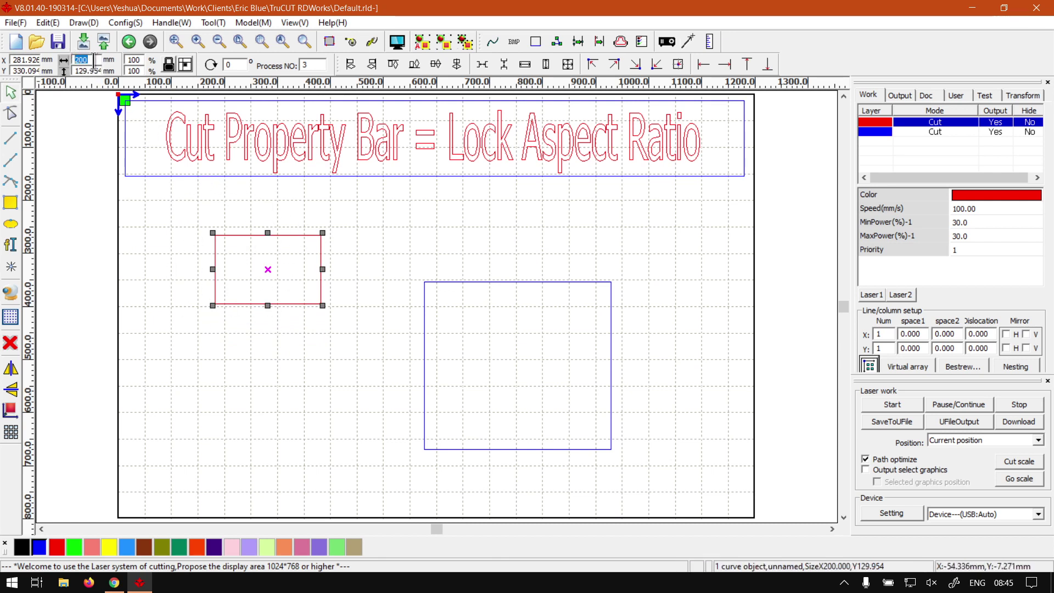
text(1)
key(Return)
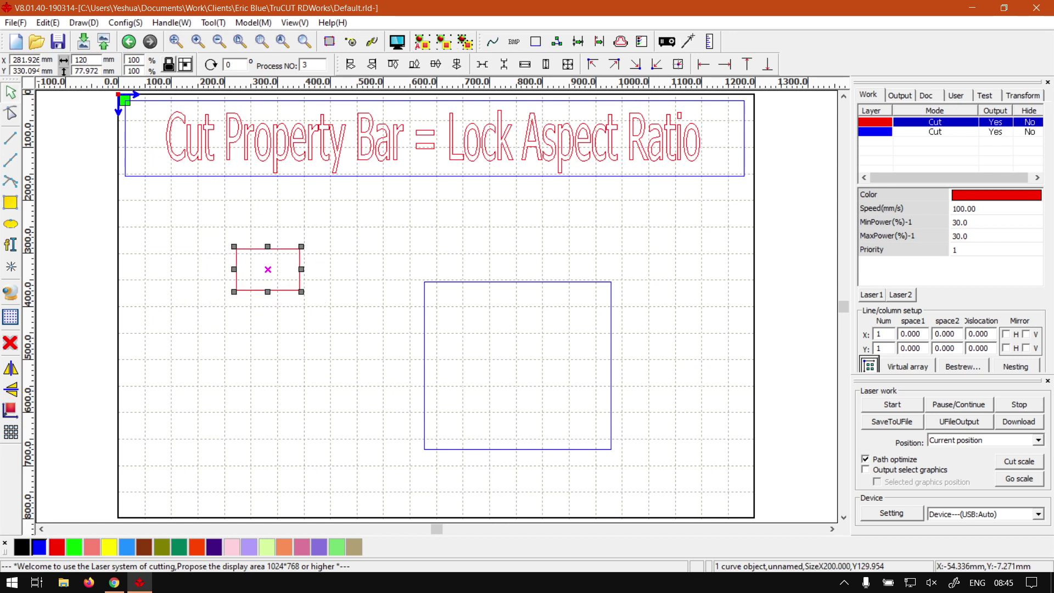
click(310, 336)
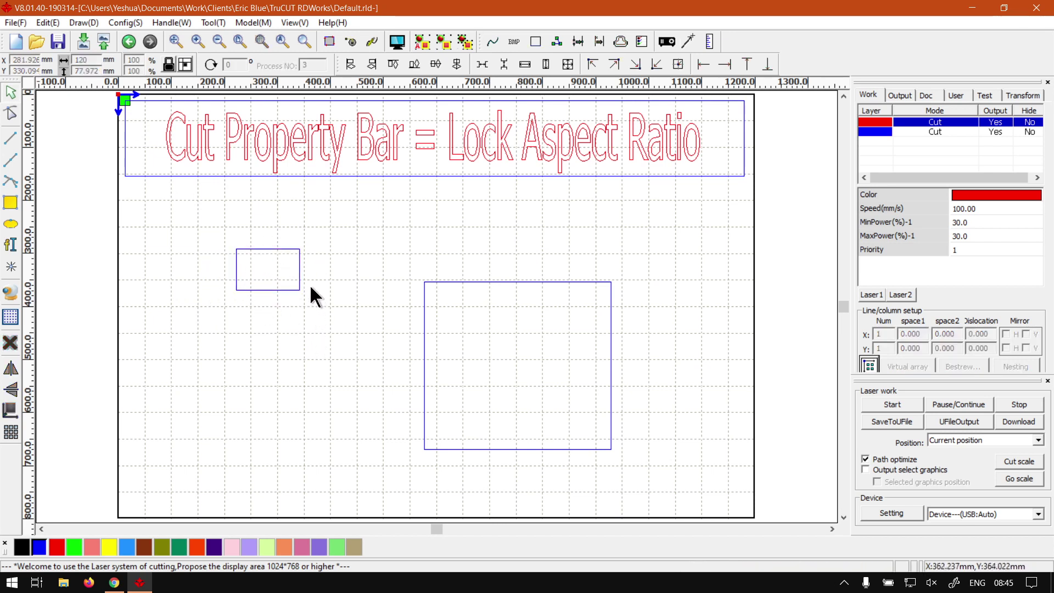
click(299, 271)
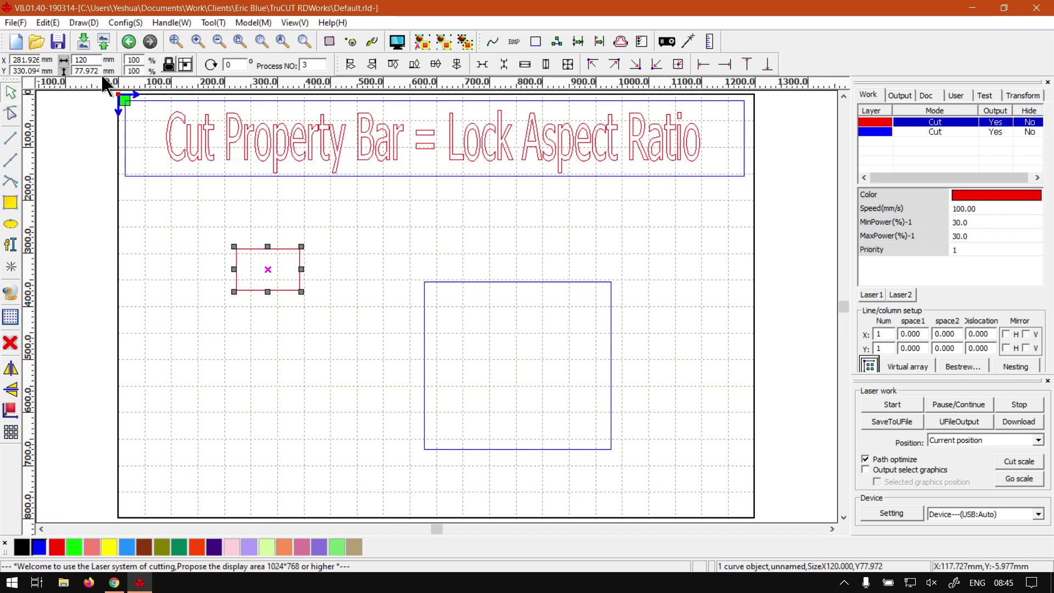
drag(74, 72, 114, 71)
click(95, 60)
drag(99, 60, 70, 58)
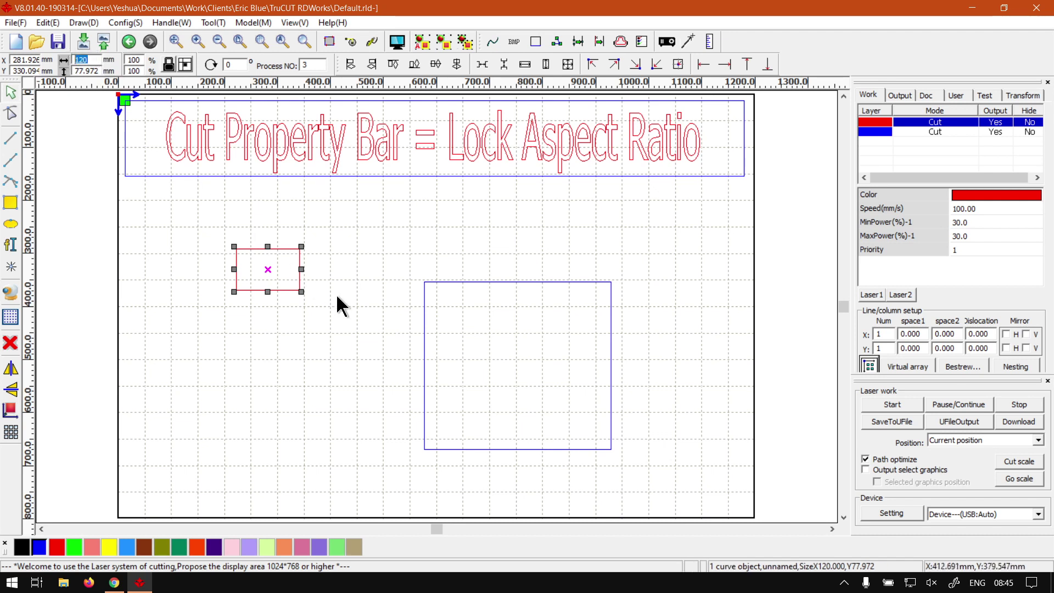
click(371, 230)
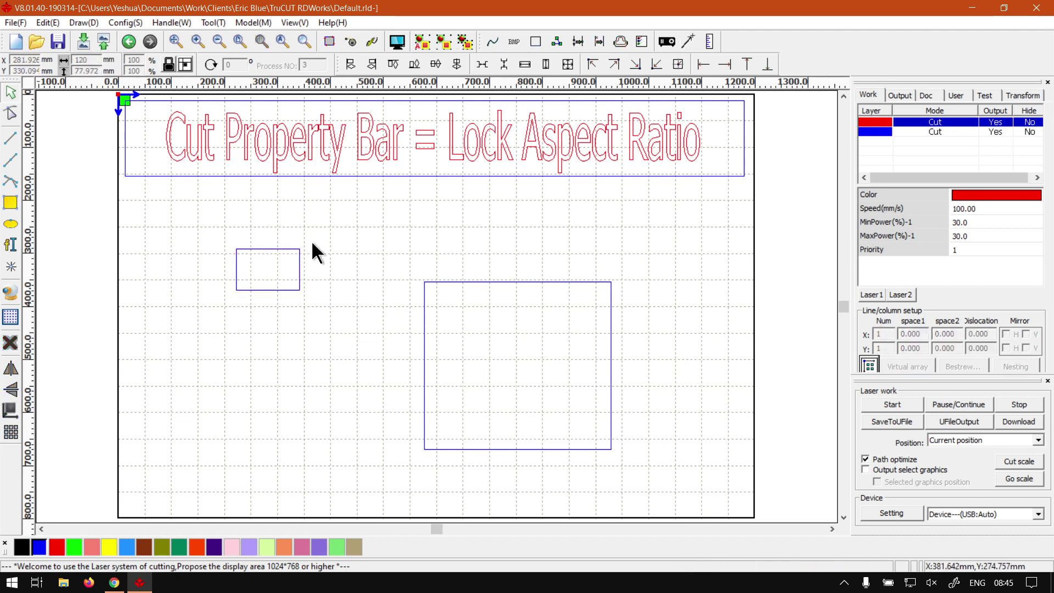
Resize the small rectangle to about 215 × 158 mm, lock the aspect ratio, and scale it from the lower-right corner to about 175 × 129 mm
click(300, 270)
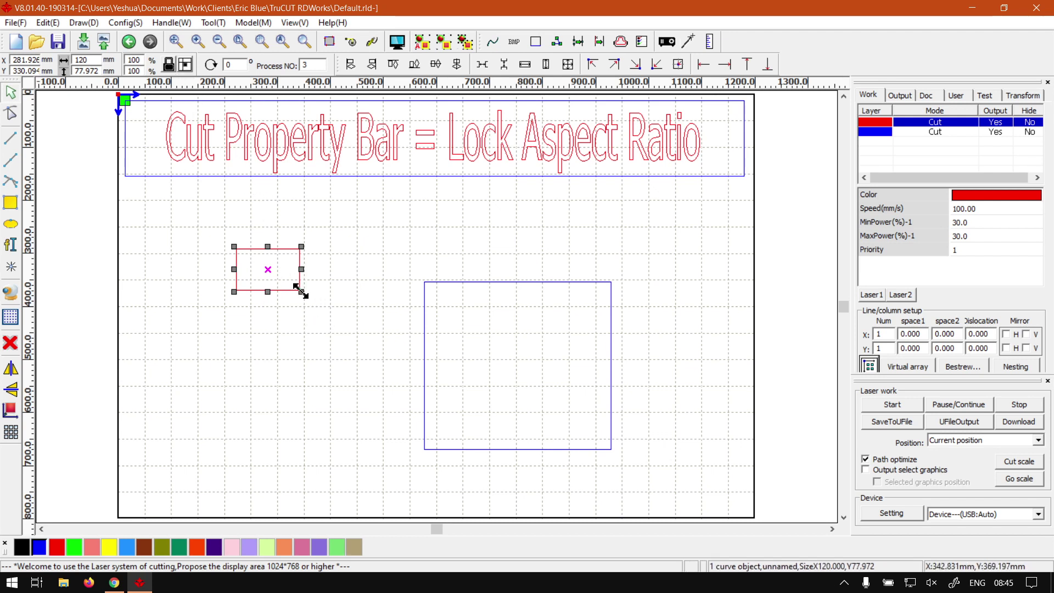
drag(300, 292, 293, 334)
click(168, 64)
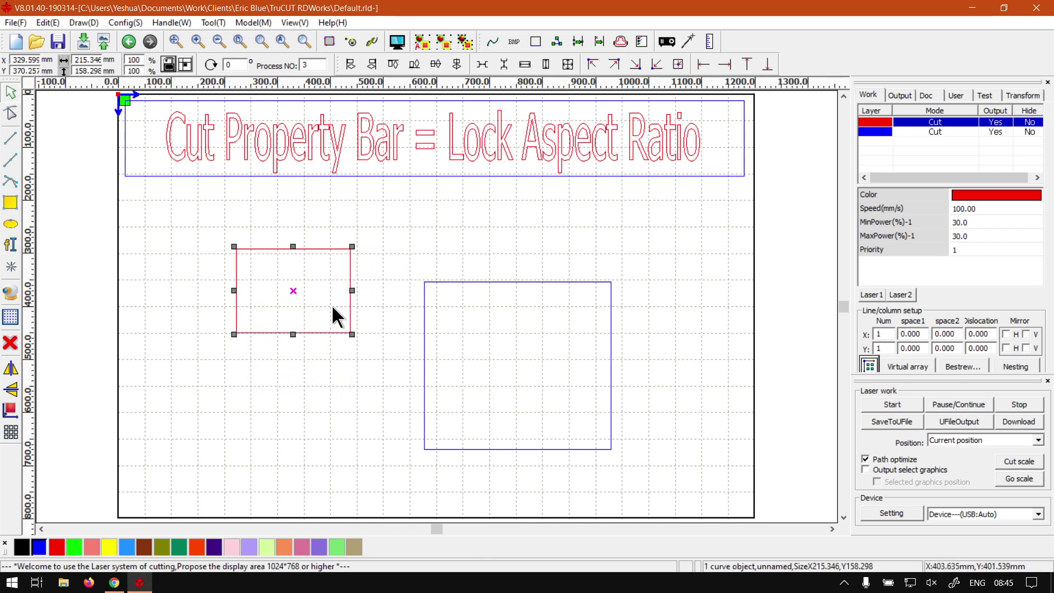
mouse_move(351, 334)
mouse_down()
mouse_move(332, 288)
mouse_move(359, 332)
mouse_move(332, 310)
mouse_move(377, 348)
mouse_move(356, 302)
mouse_move(362, 370)
mouse_move(327, 332)
mouse_move(360, 349)
mouse_move(345, 308)
mouse_move(342, 327)
mouse_move(370, 364)
mouse_move(391, 361)
mouse_move(344, 314)
mouse_up()
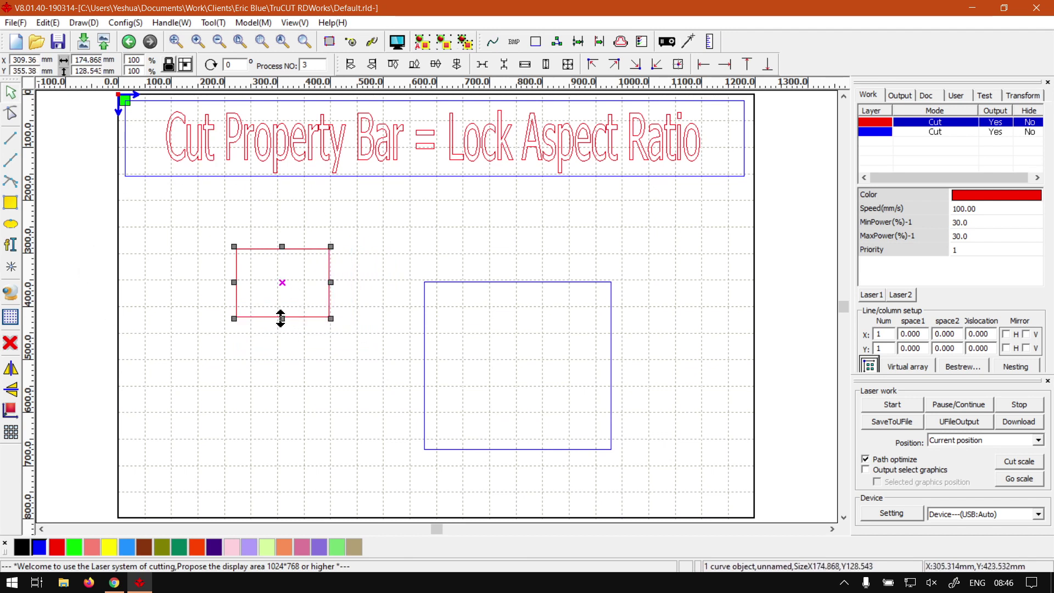
Stretch the rectangle from its edges to about 294 × 209 mm, and scale it from the lower-right corner to about 148 × 105 mm
drag(281, 317, 282, 361)
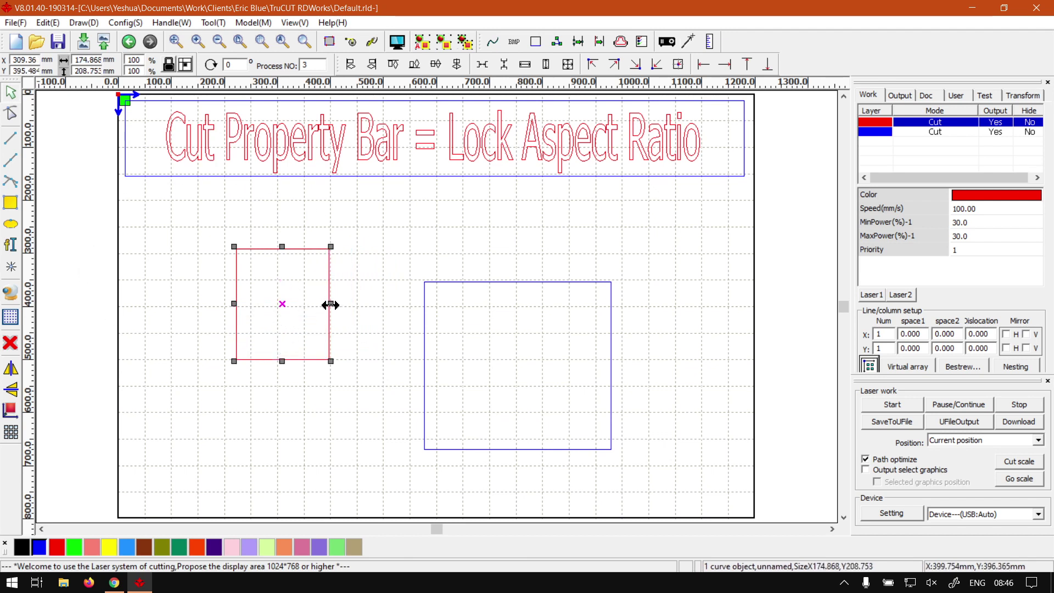
drag(331, 304, 392, 303)
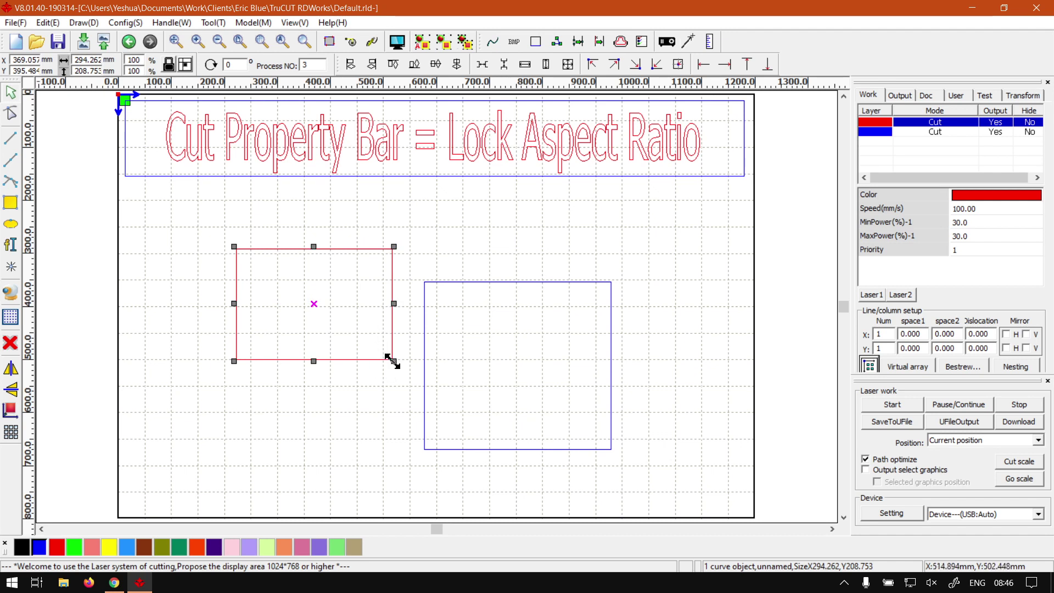
drag(393, 360, 349, 303)
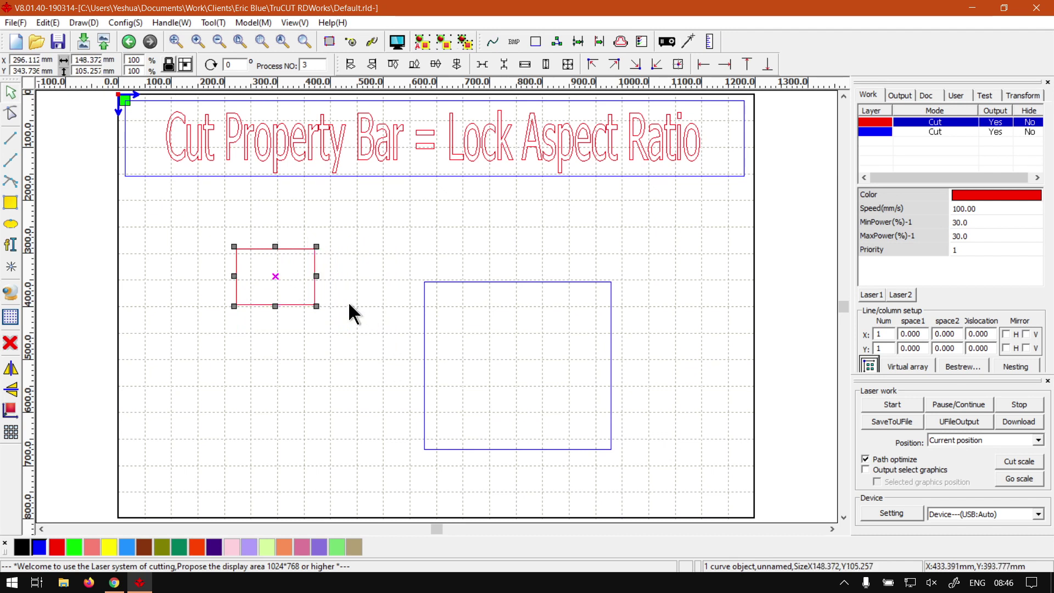
Toggle the aspect ratio lock while resizing the rectangle from its upper-left corner to about 147.8 × 104.8 mm
click(168, 64)
mouse_move(234, 247)
mouse_down()
mouse_move(214, 181)
mouse_move(153, 162)
mouse_move(187, 198)
mouse_move(234, 221)
mouse_up()
drag(236, 222, 237, 223)
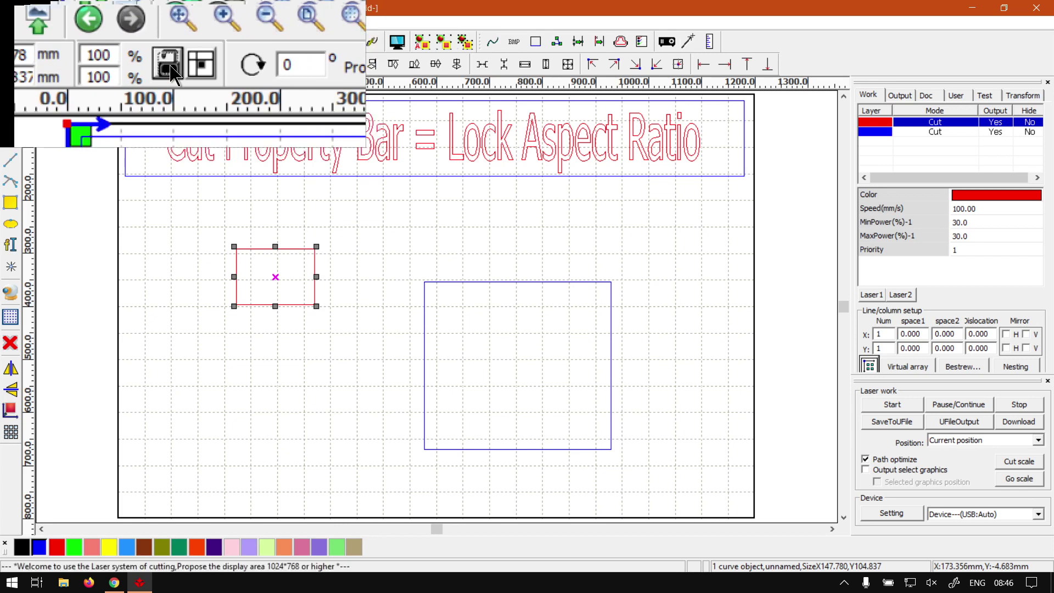
click(169, 65)
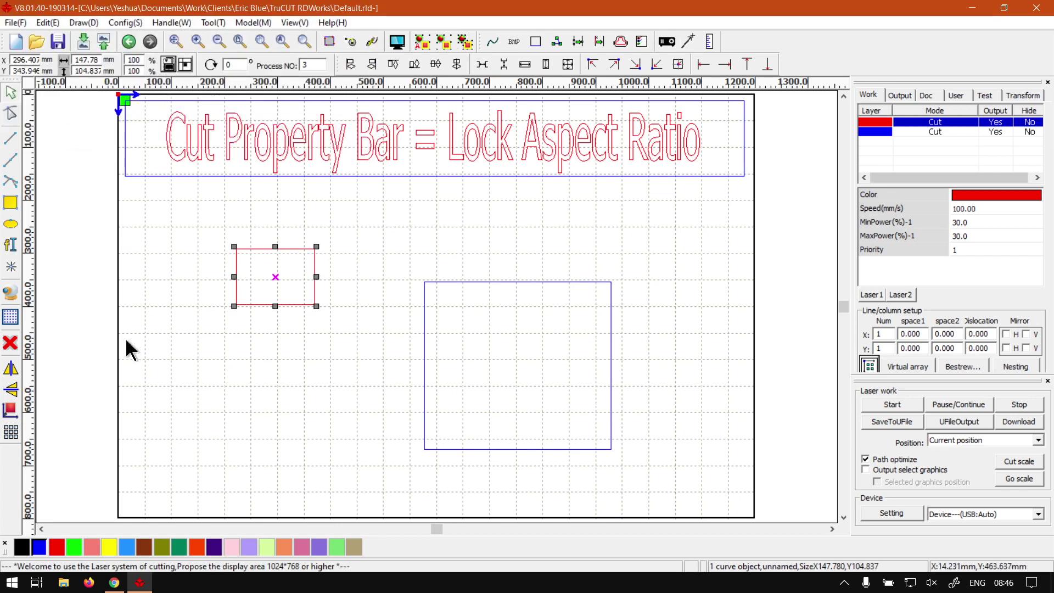
Switch to Chrome to show the softwaretraining.co.za home page
click(115, 585)
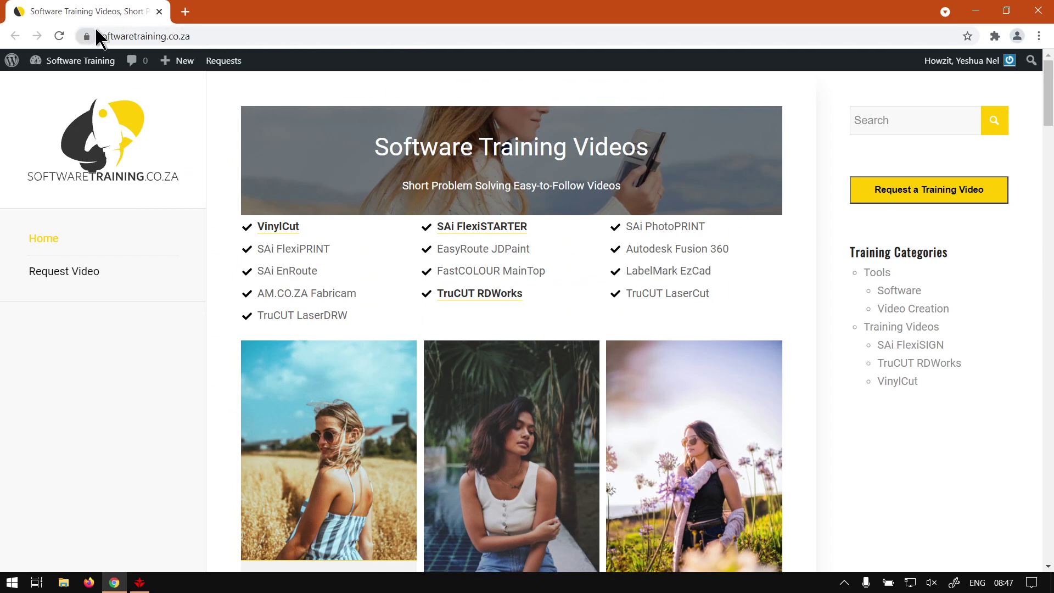